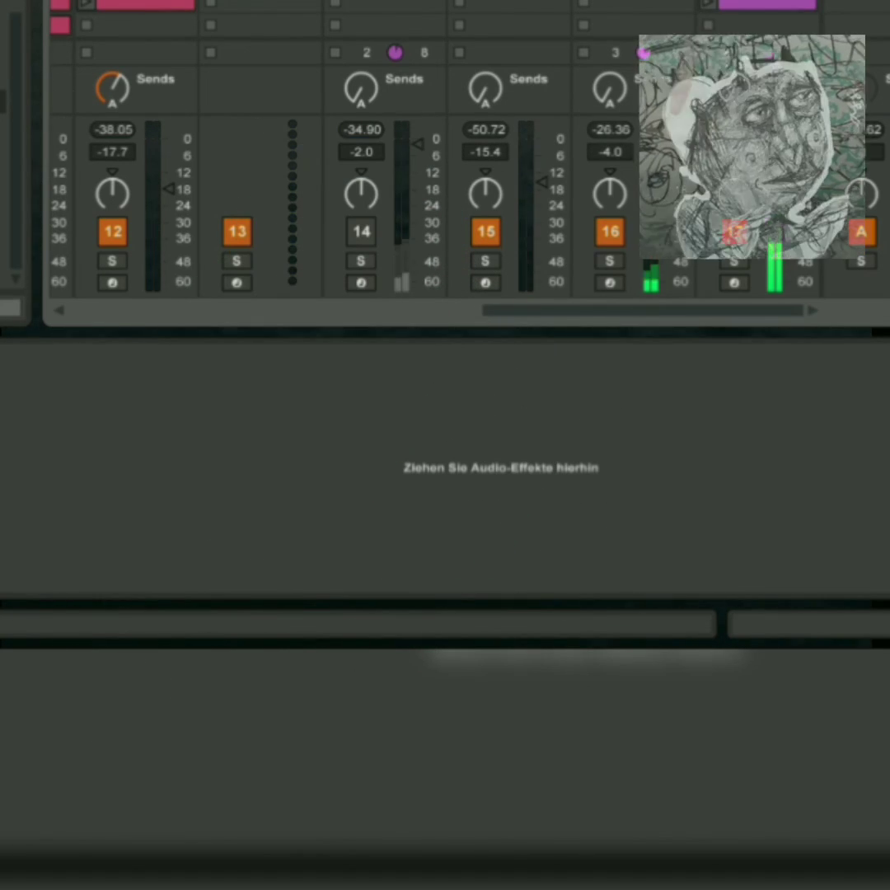
# - Look over the session's mixer channels from the highest-numbered tracks to track 1 while a clip plays on track 4
pyautogui.hscroll(-3, 346, 165)
pyautogui.hscroll(-3, 445, 165)
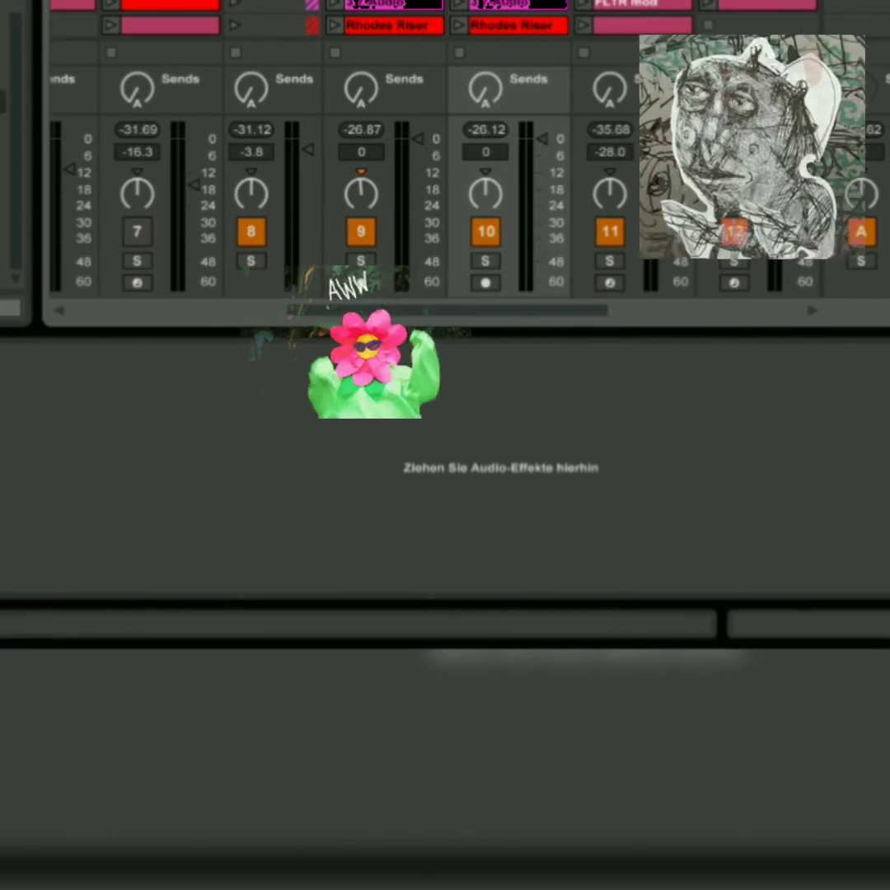
pyautogui.hscroll(1, 445, 165)
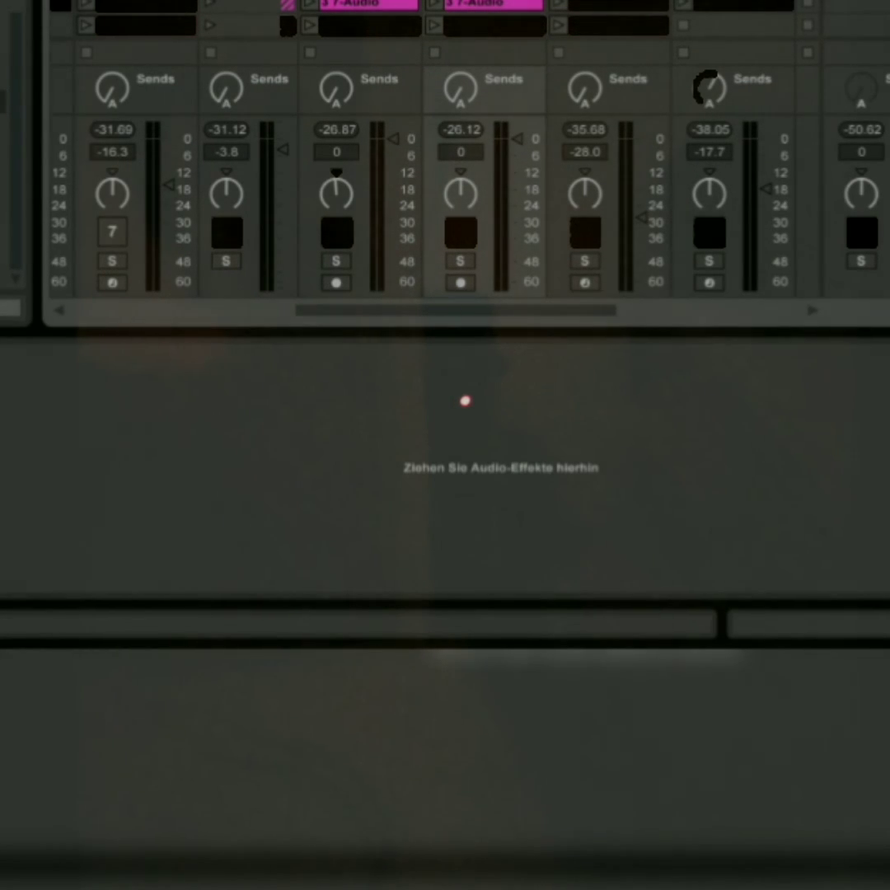
pyautogui.hscroll(-5, 470, 400)
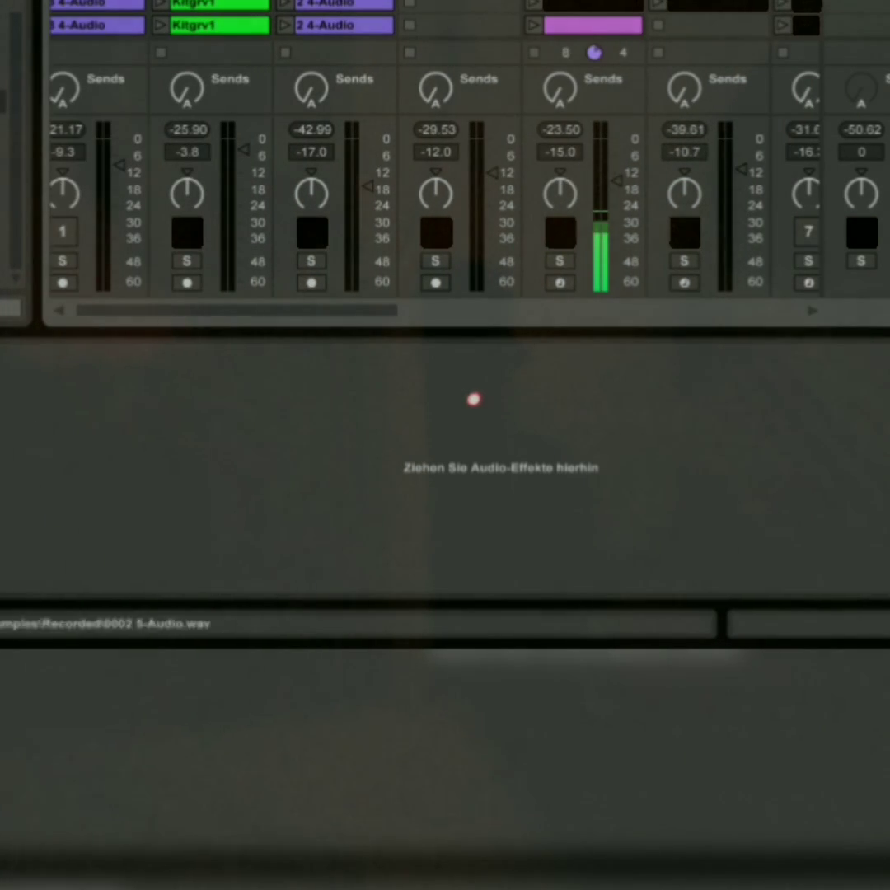
pyautogui.press('Left')
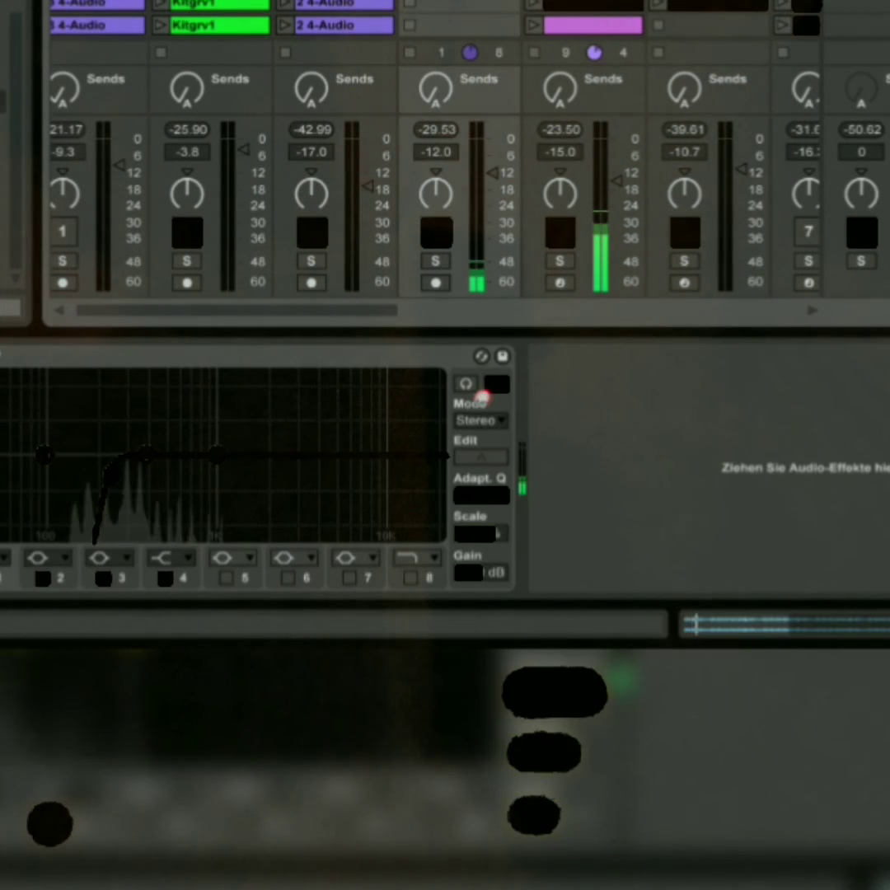
pyautogui.hscroll(1, 487, 397)
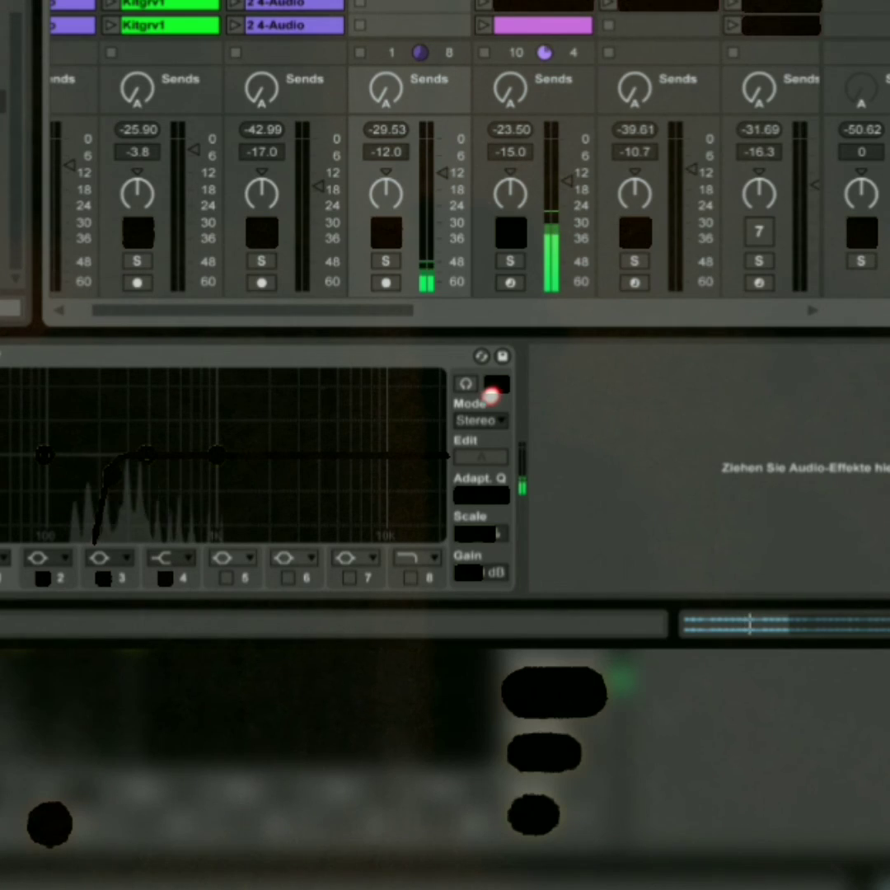
pyautogui.hscroll(5, 492, 396)
pyautogui.hscroll(-5, 495, 395)
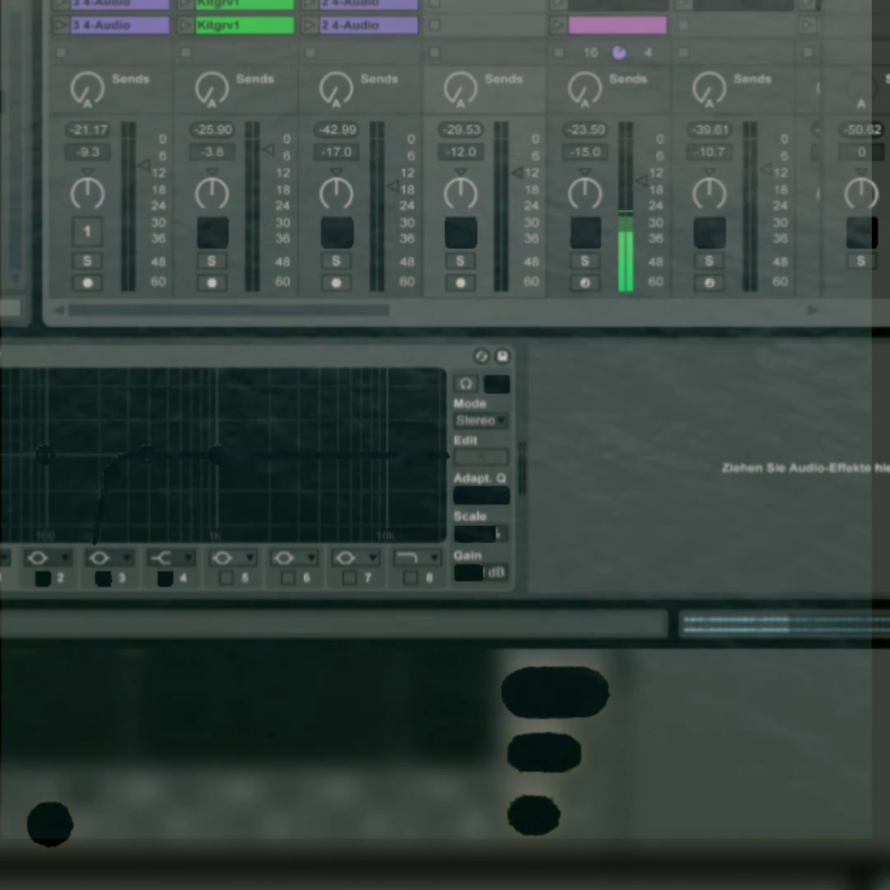
# - Launch the clip above "2 4-Audio" on track 3 and a clip on track 7
pyautogui.click(310, 3)
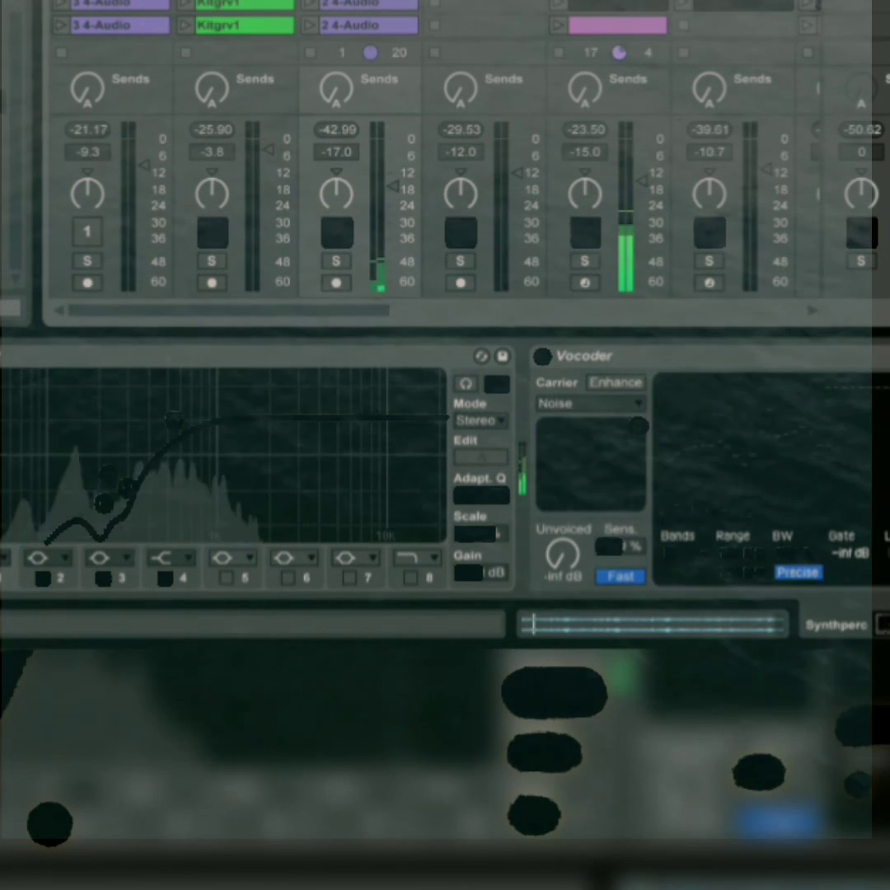
pyautogui.hscroll(4, 428, 165)
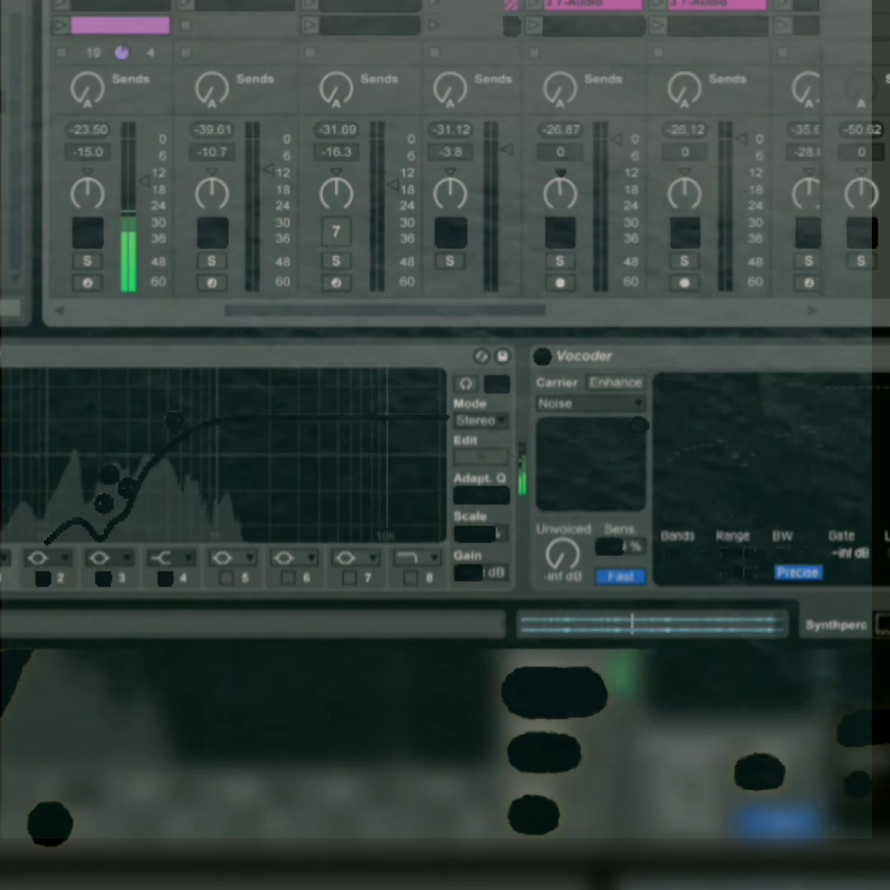
pyautogui.hscroll(2, 378, 172)
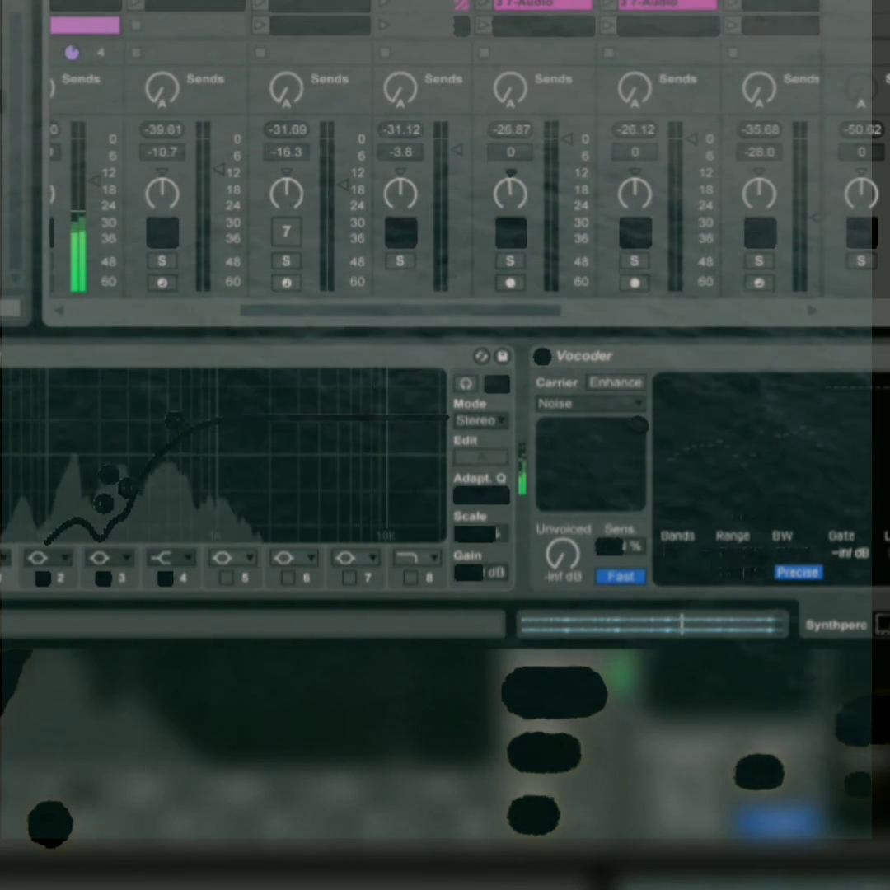
pyautogui.click(261, 4)
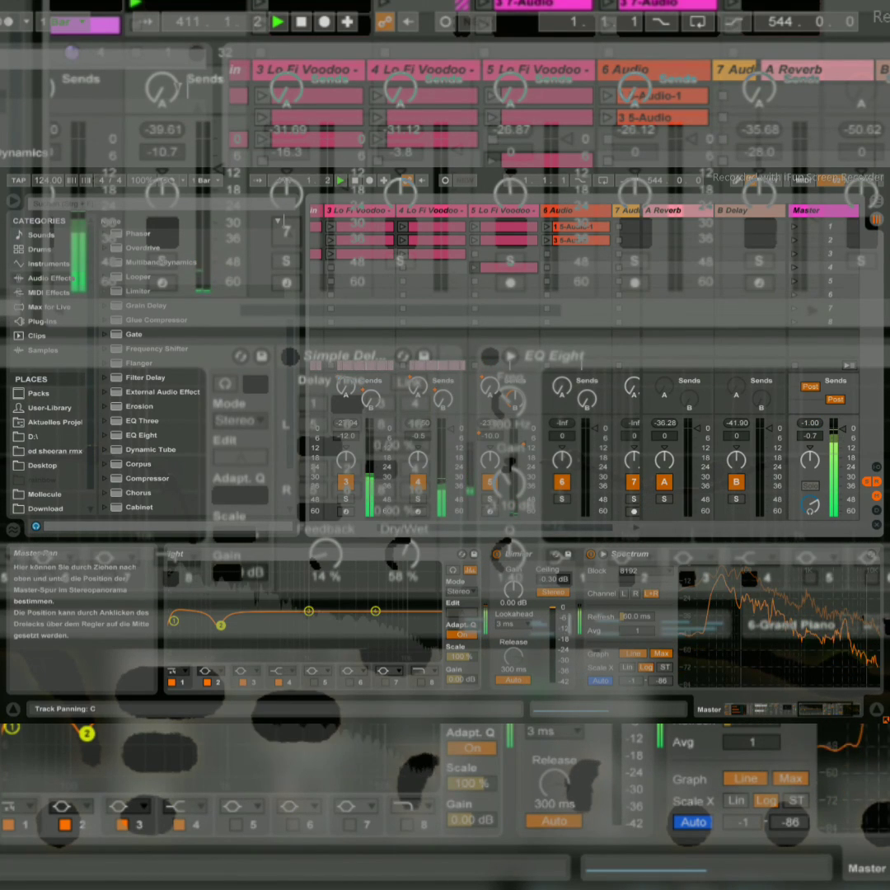
# - Set the Master track volume to -0.3 dB and display the sample waveform of track 5's Lo Fi Voodoo instrument
pyautogui.moveTo(810, 435); pyautogui.dragTo(811, 429)
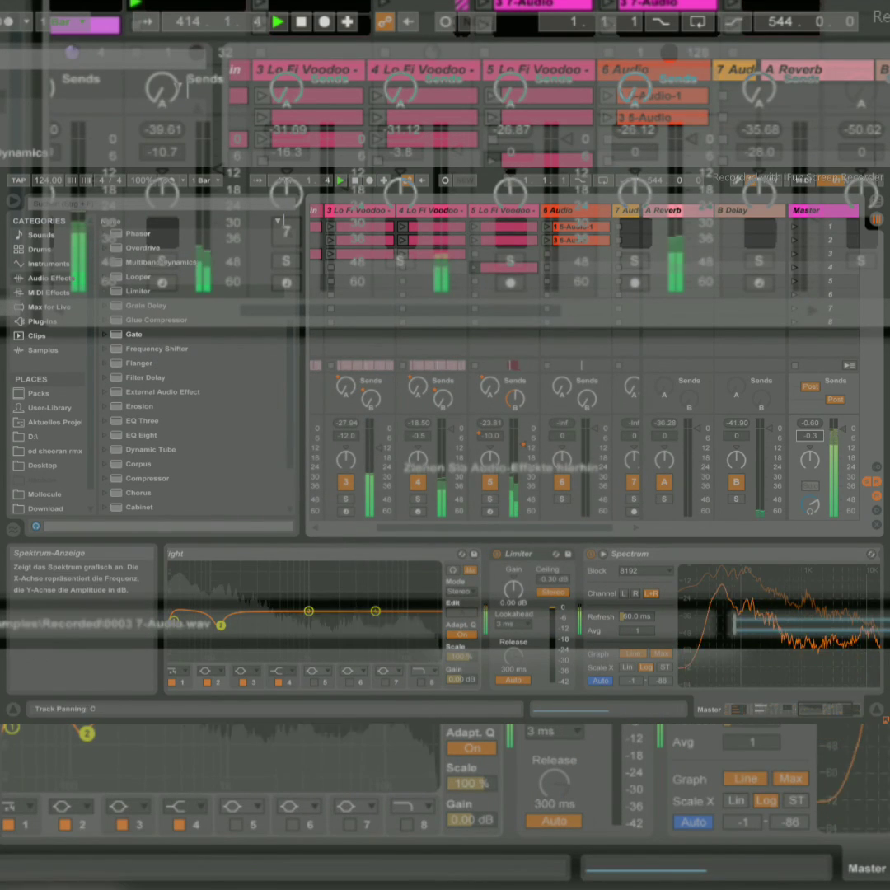
pyautogui.click(504, 210)
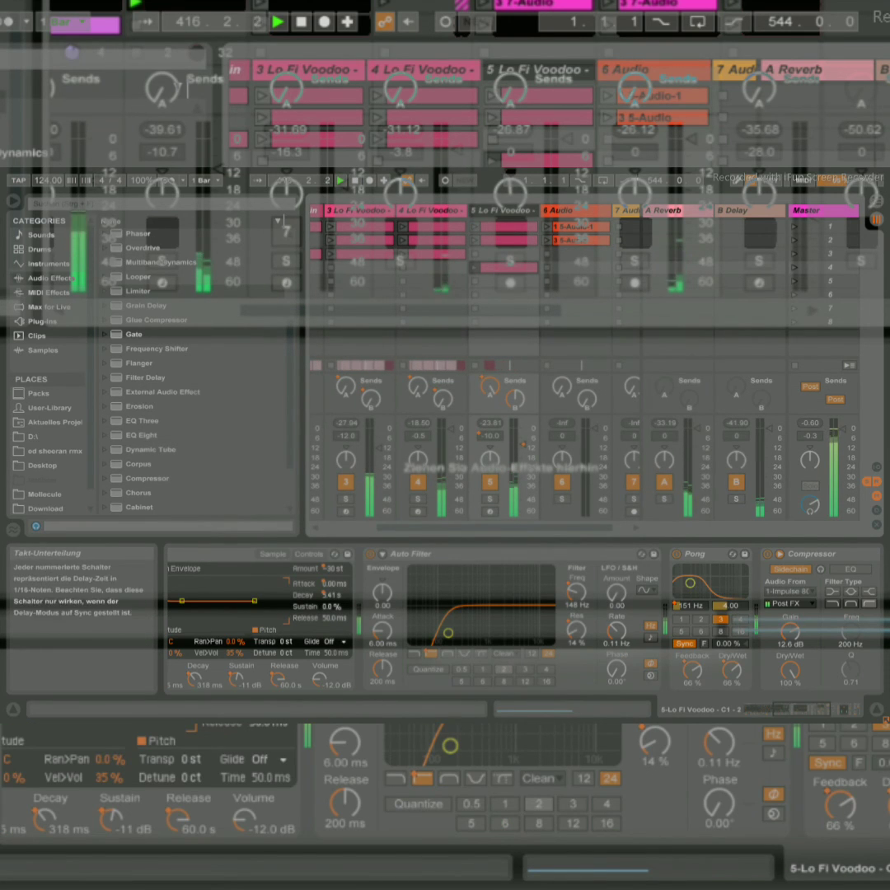
pyautogui.scroll(3, 544, 610)
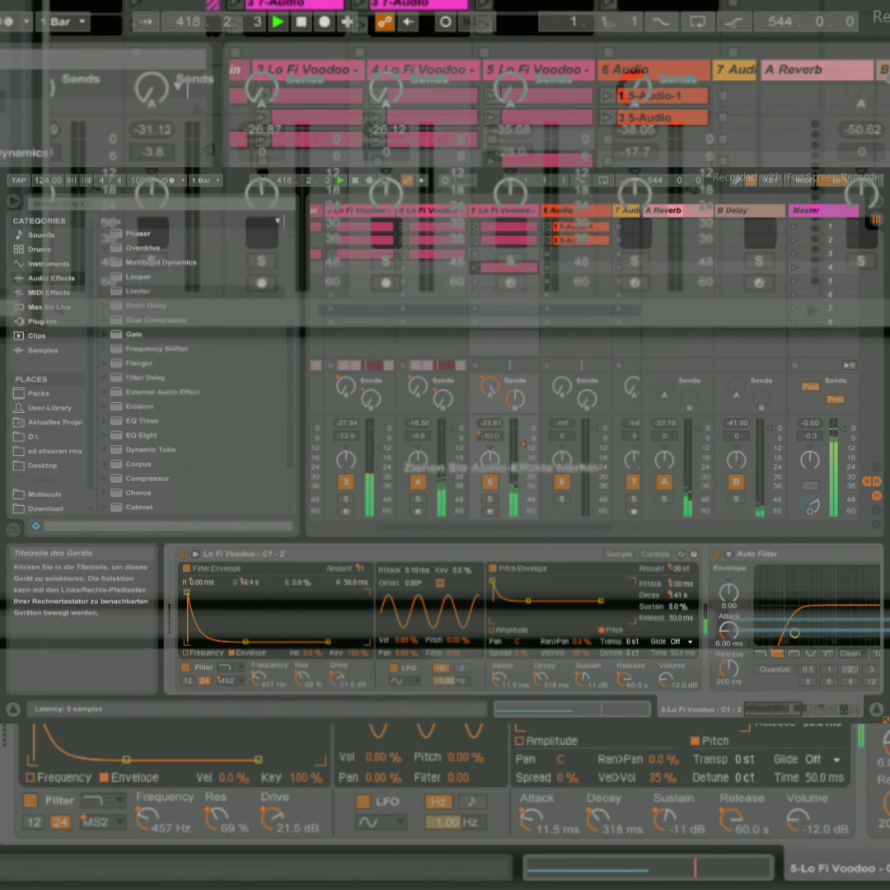
pyautogui.click(619, 555)
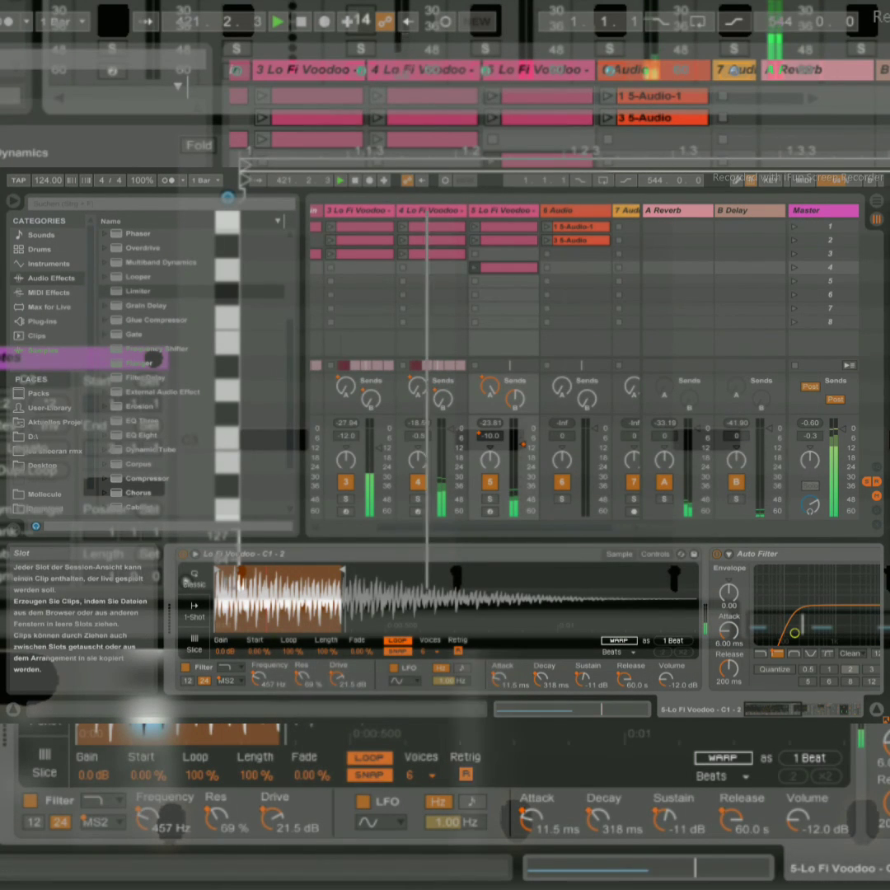
# - Inspect the instruments on the Impulse 808 track and track 3, and open track 3's first clip in the MIDI note editor
pyautogui.click(877, 201)
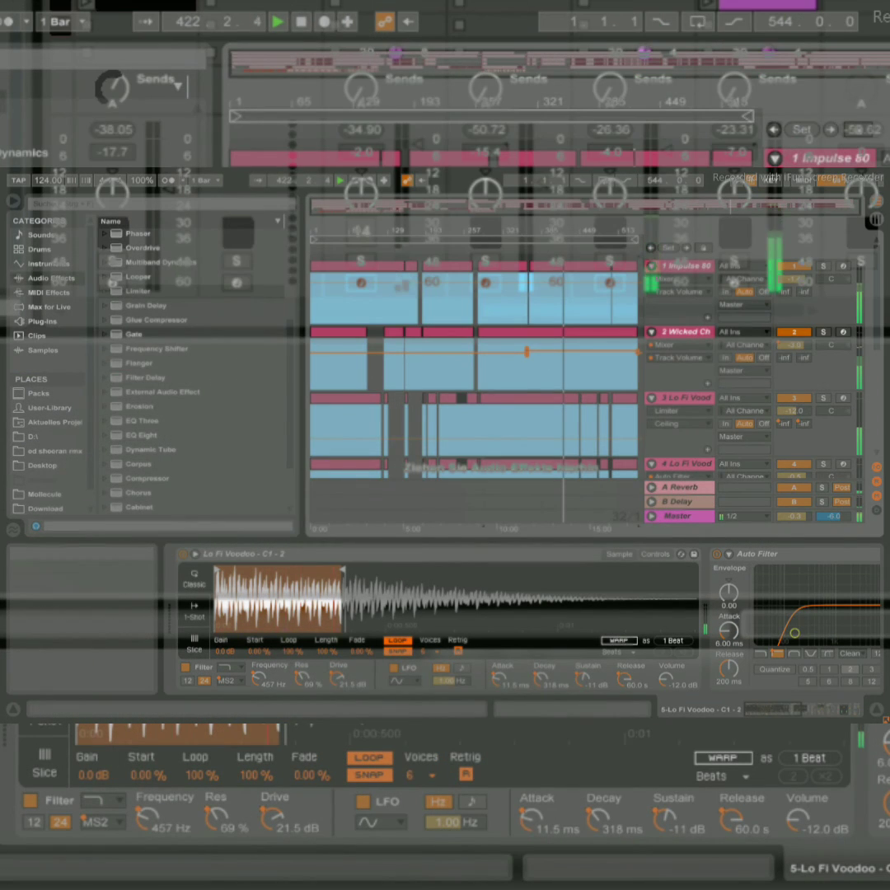
pyautogui.press('Tab')
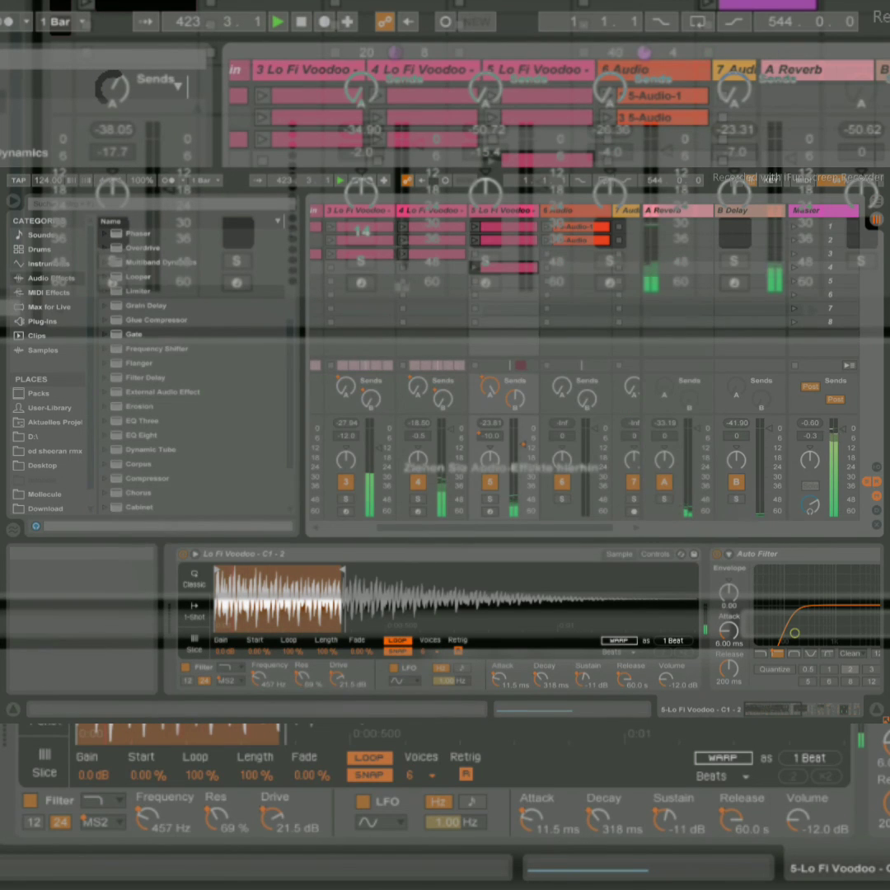
pyautogui.hscroll(-2, 474, 330)
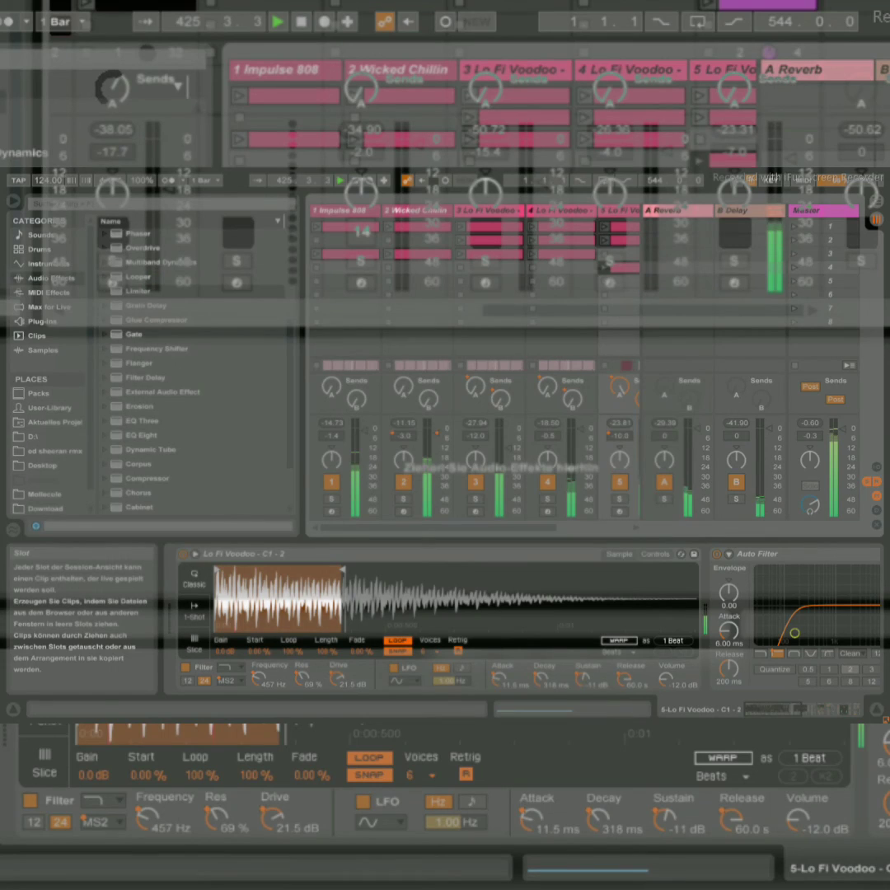
pyautogui.click(344, 210)
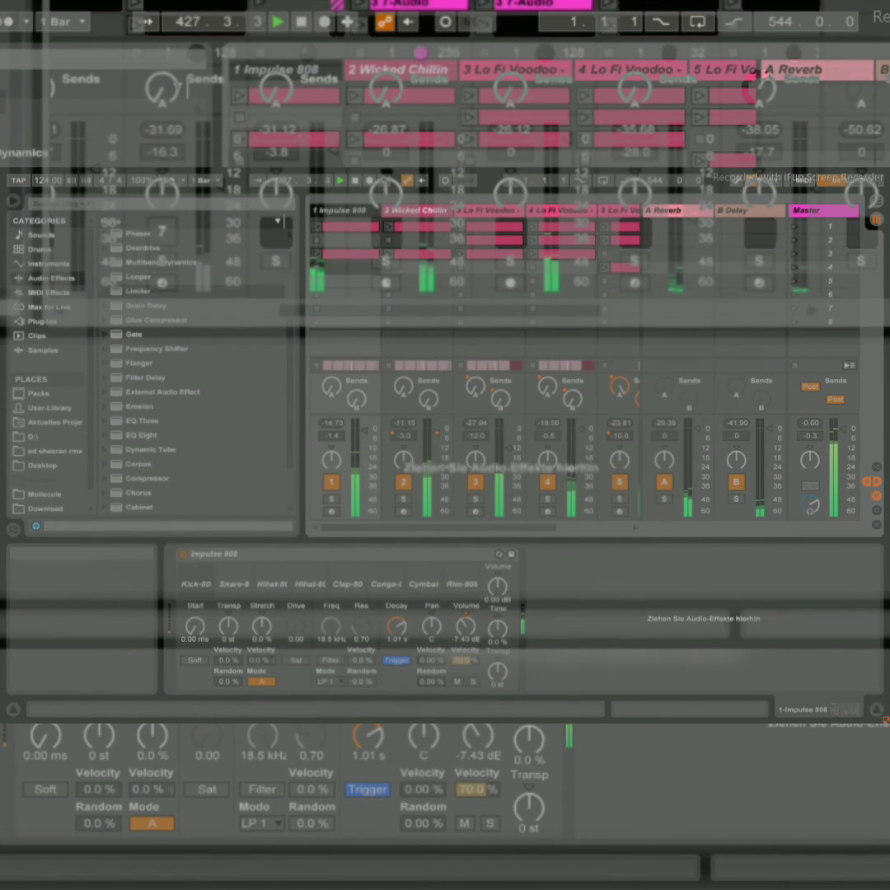
pyautogui.click(464, 213)
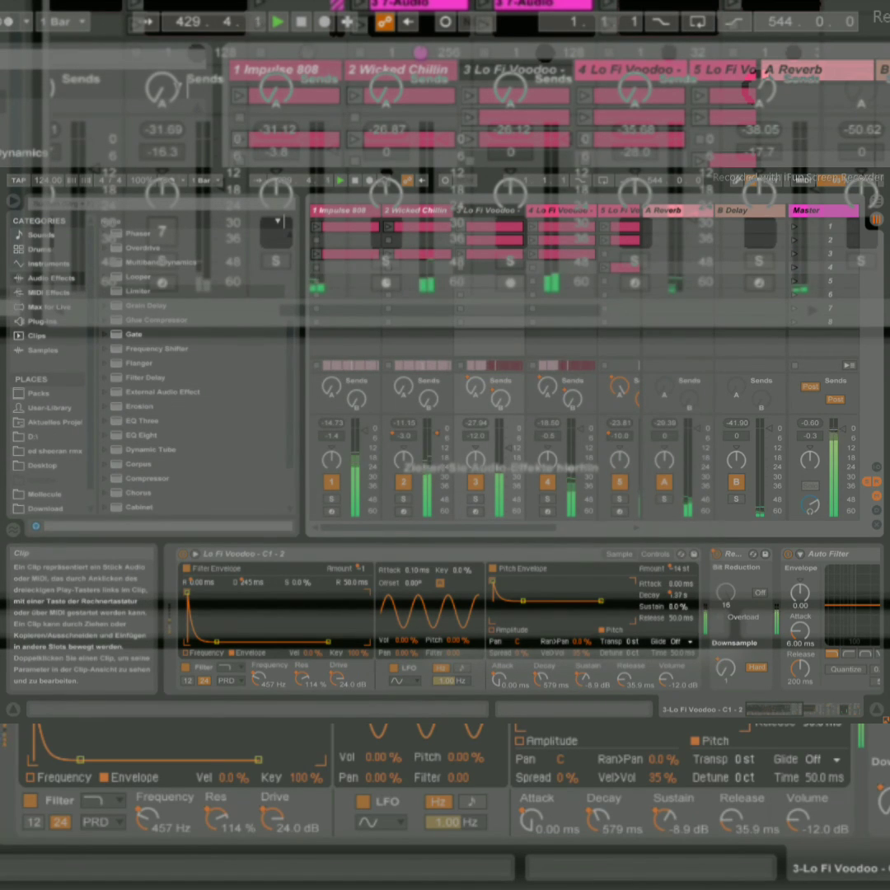
pyautogui.doubleClick(494, 227)
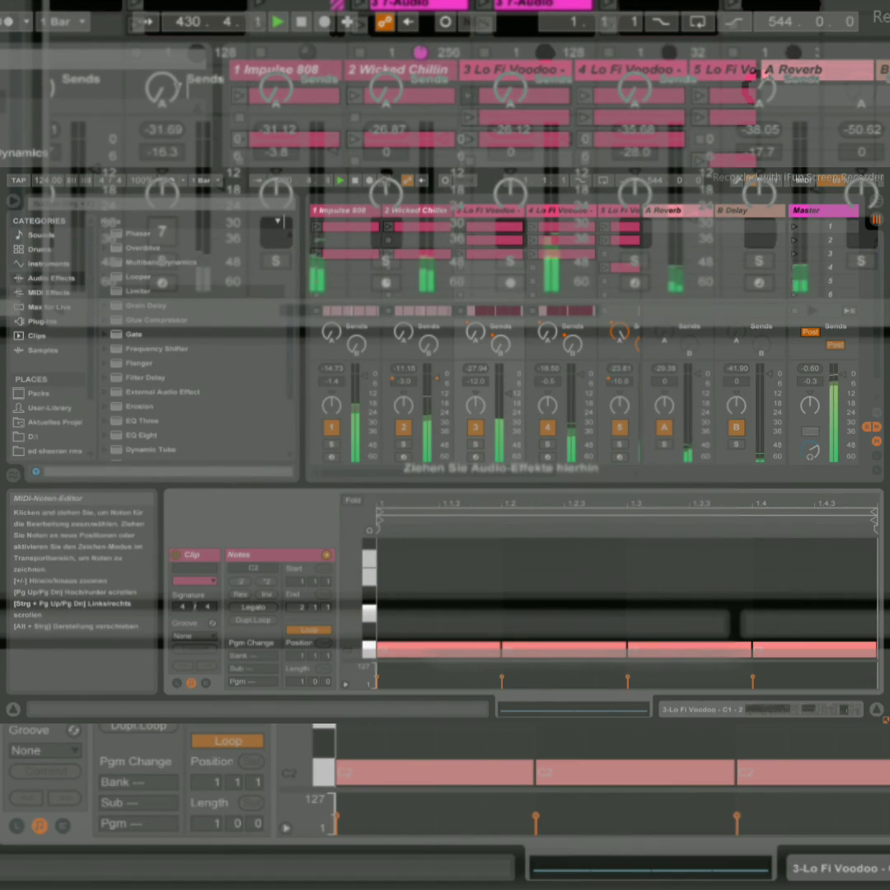
# - Display the Master track's device chain at its EQ Eight, with the Arrangement View open
pyautogui.click(823, 211)
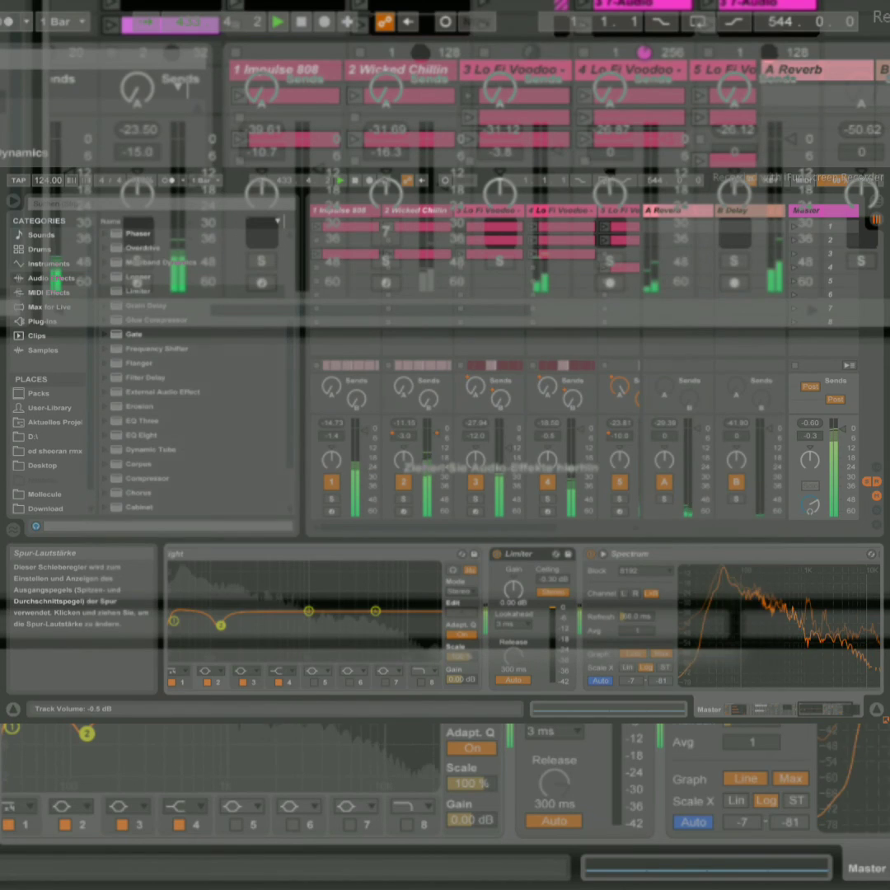
pyautogui.press('Tab')
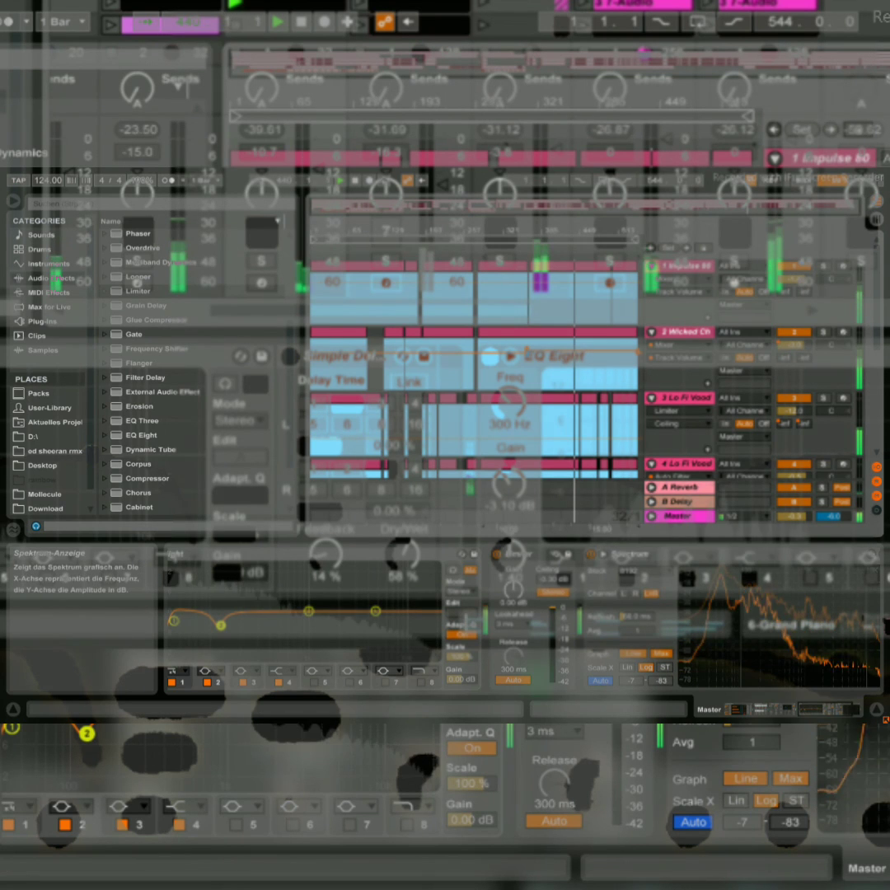
pyautogui.hscroll(-2, 528, 627)
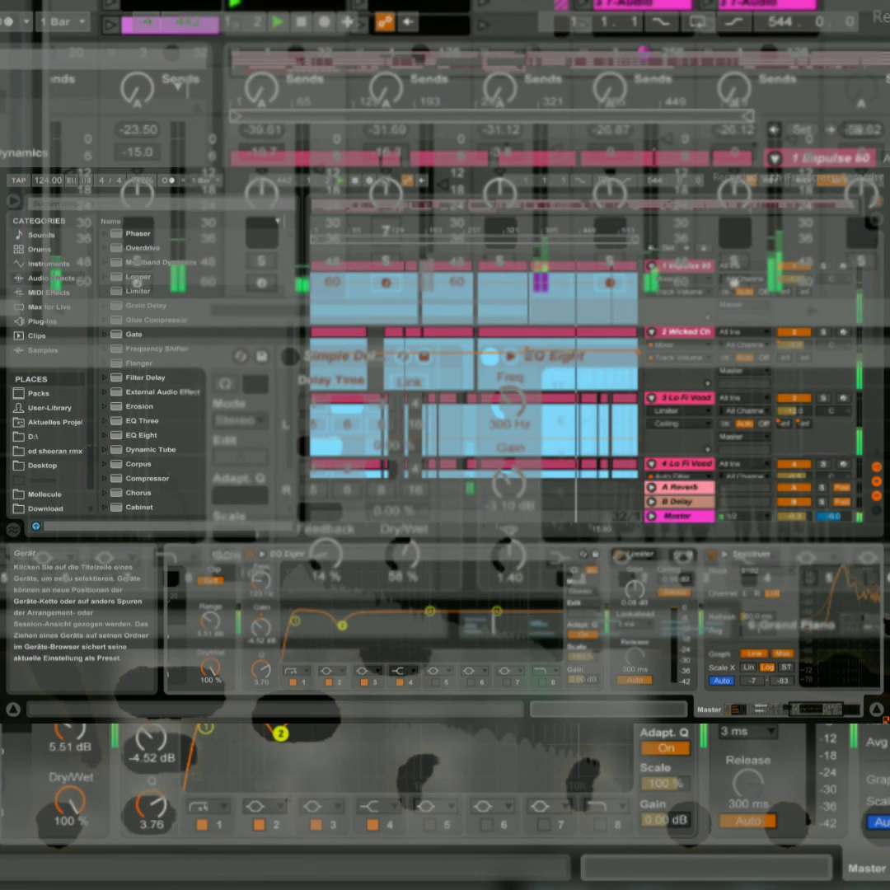
# - Try band 3 of the Master's EQ Eight as a low shelf with -5.71 dB gain and a lowered frequency
pyautogui.click(333, 671)
pyautogui.click(367, 671)
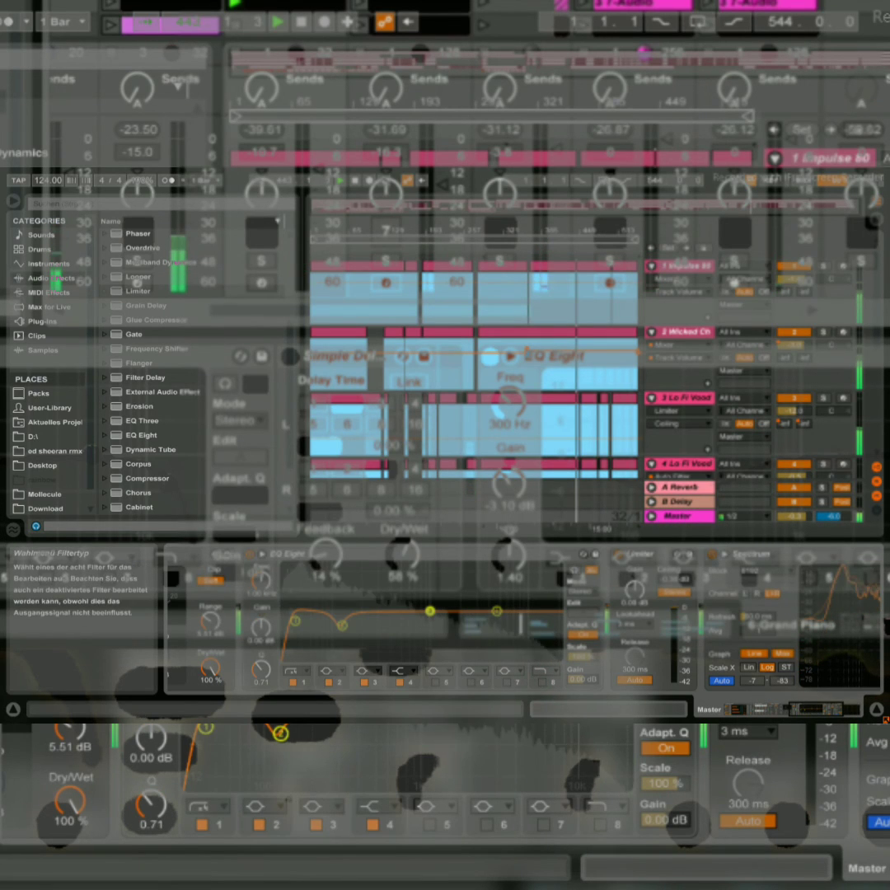
pyautogui.click(363, 602)
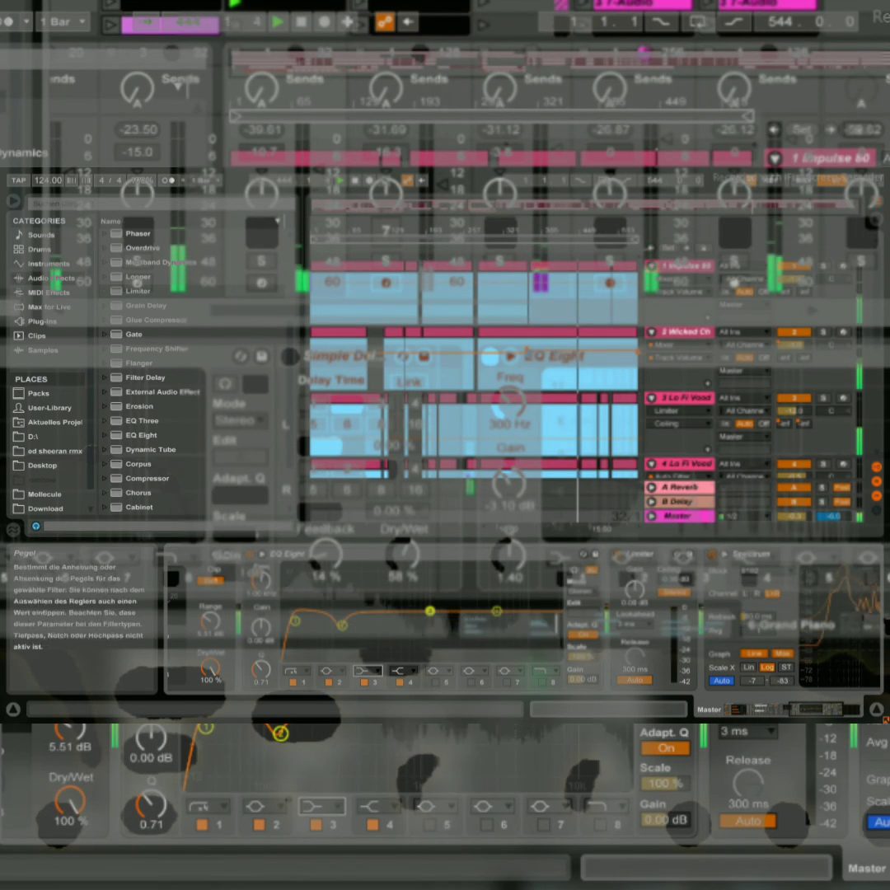
pyautogui.moveTo(261, 580); pyautogui.dragTo(261, 657)
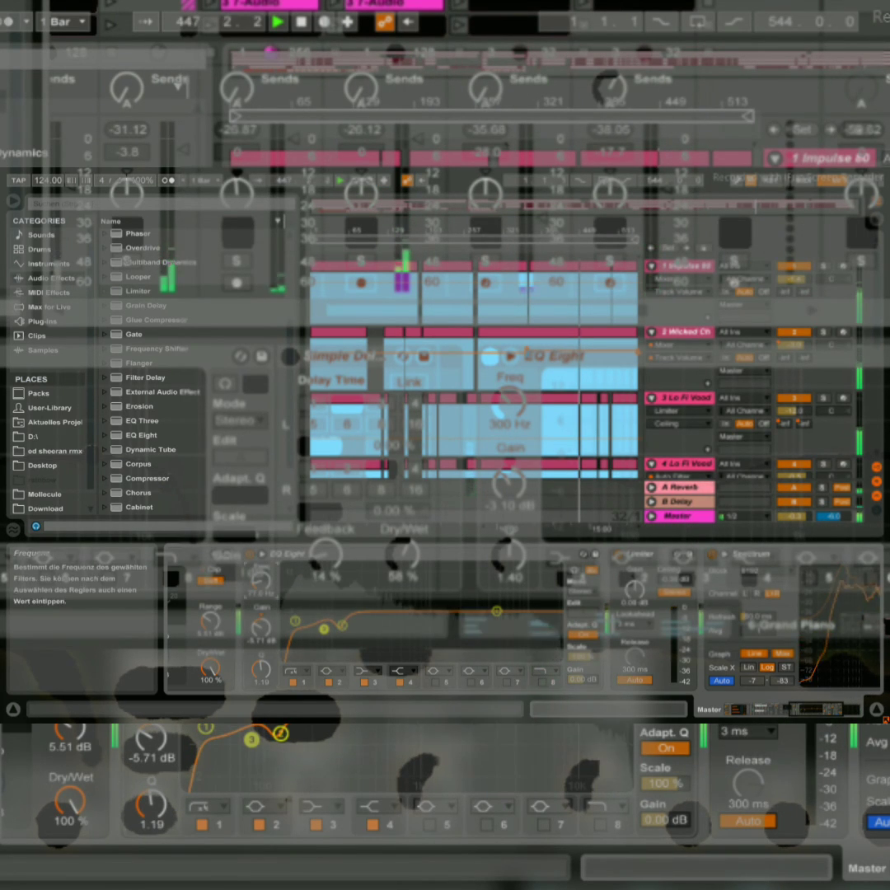
pyautogui.moveTo(261, 580); pyautogui.dragTo(261, 586)
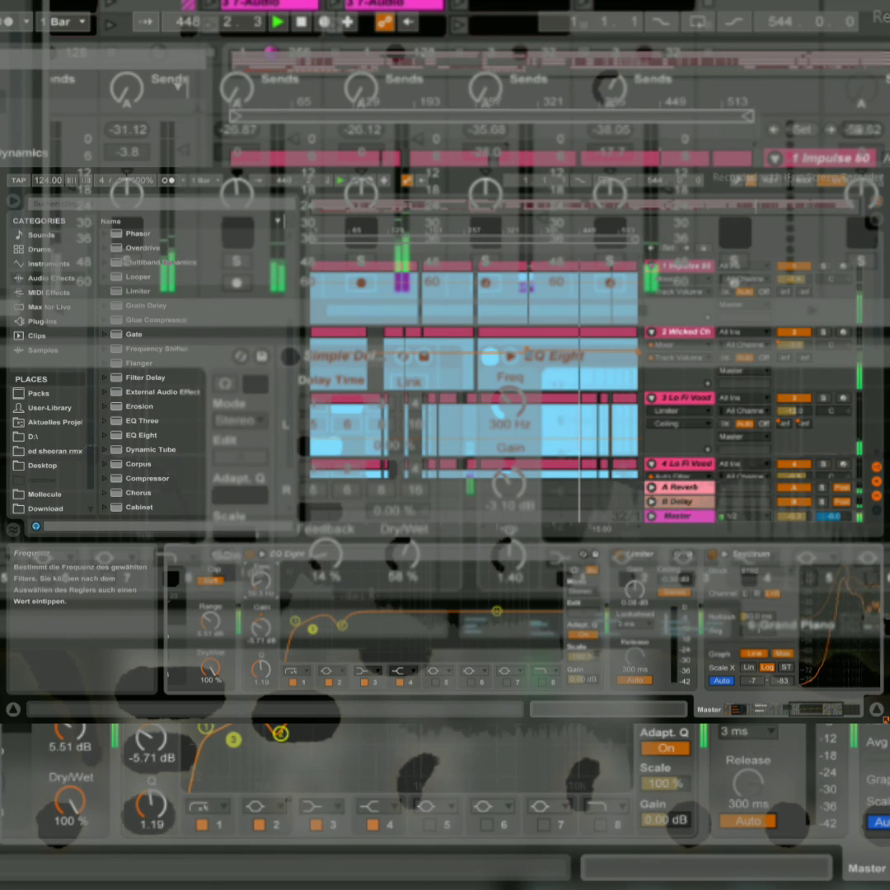
# - Set band 5 of the Master's EQ Eight to a Q of 4.25 and a gain of -5.88 dB
pyautogui.moveTo(261, 670); pyautogui.dragTo(261, 602)
pyautogui.click(261, 628)
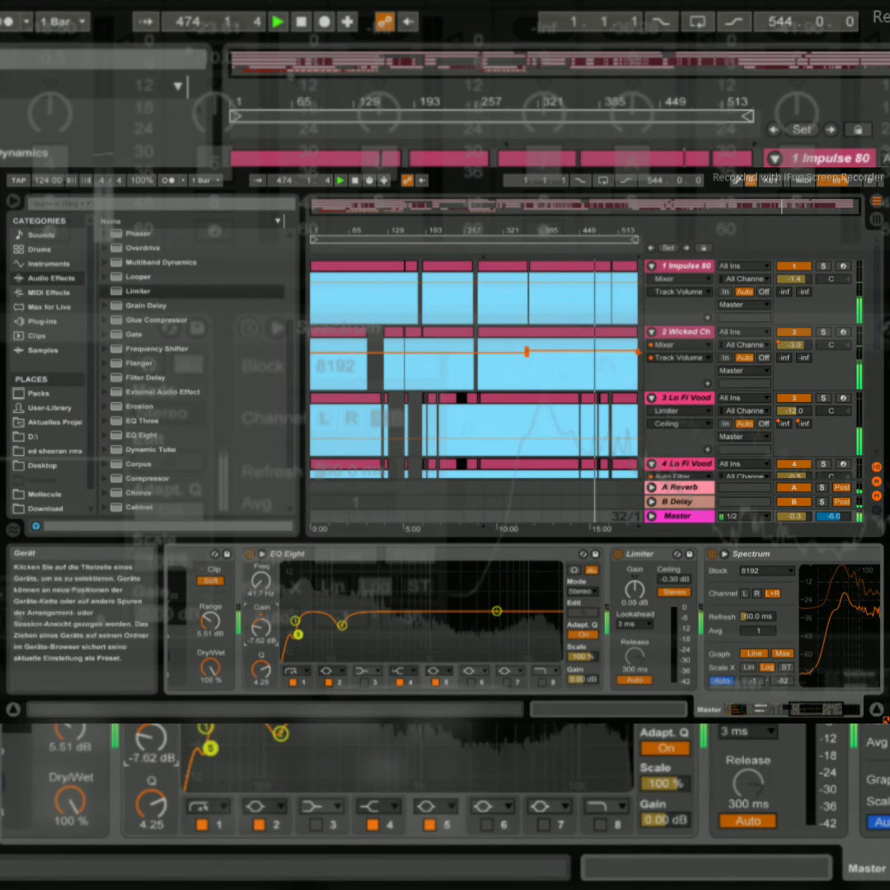
pyautogui.moveTo(261, 640); pyautogui.dragTo(261, 634)
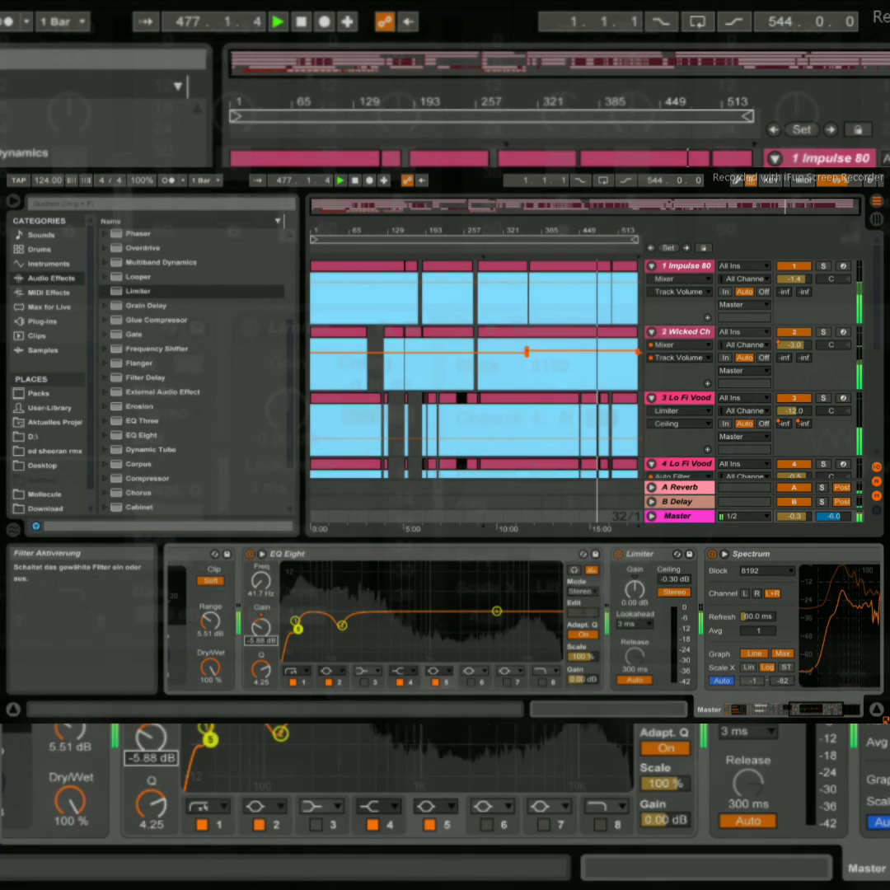
# - Enable EQ Eight band 6, sweep its boost to 63.5 Hz, set its gain to -6.67 dB and compare against bypass
pyautogui.click(471, 683)
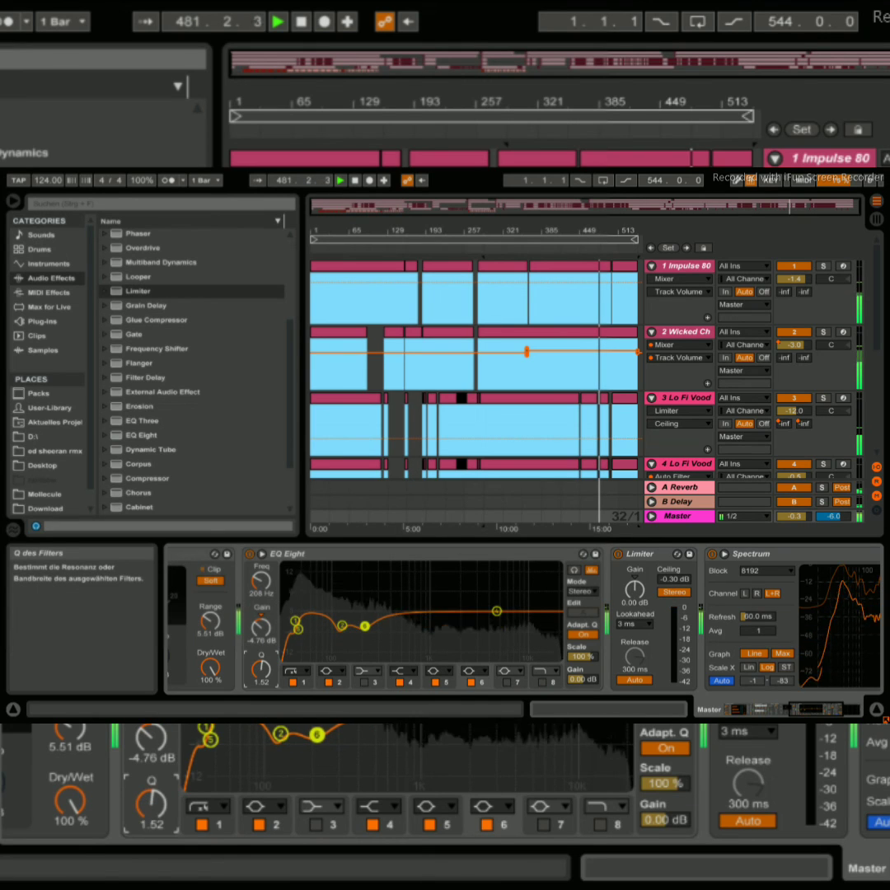
pyautogui.moveTo(261, 629); pyautogui.dragTo(261, 601)
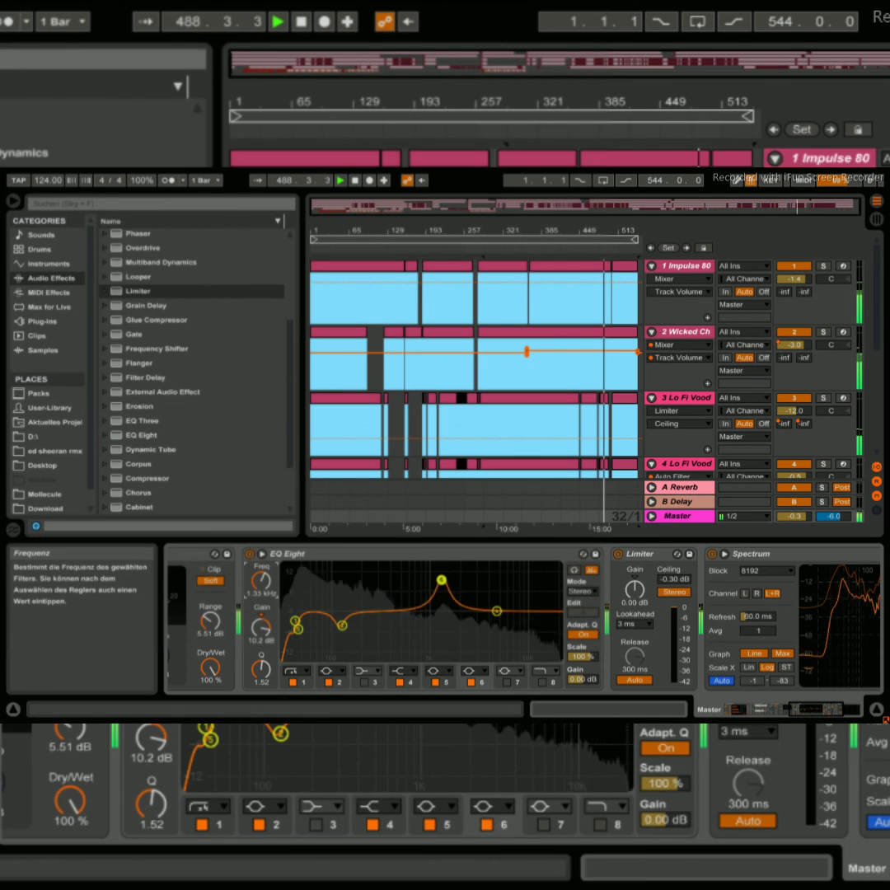
pyautogui.moveTo(442, 580); pyautogui.dragTo(465, 565)
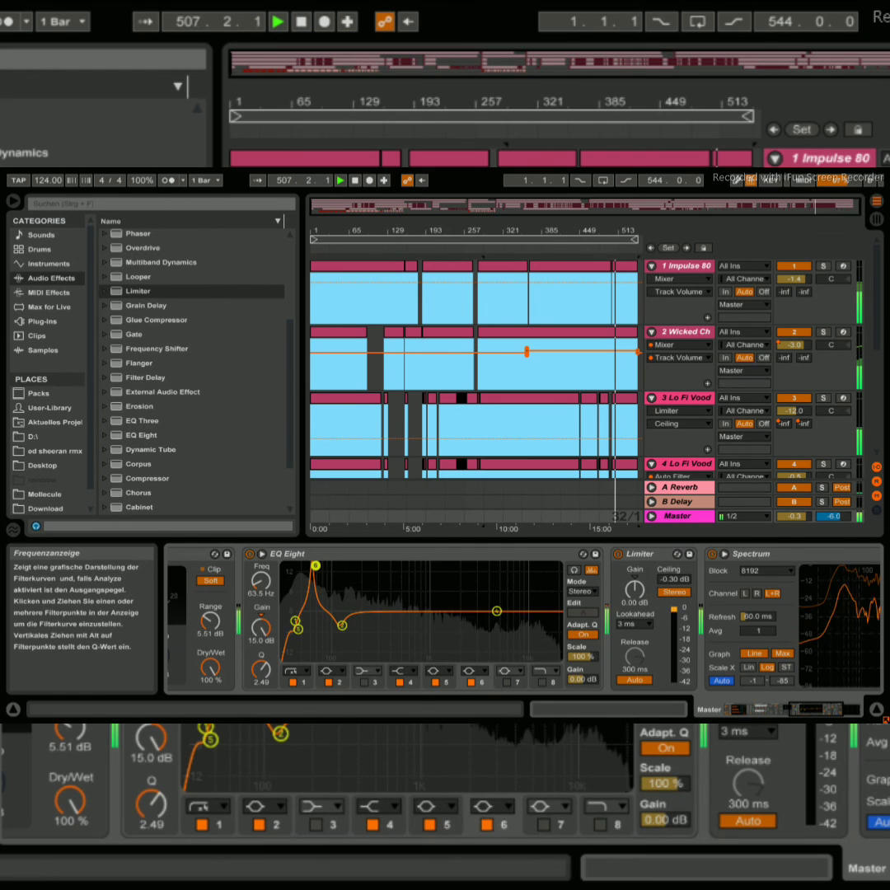
pyautogui.moveTo(261, 628); pyautogui.dragTo(260, 718)
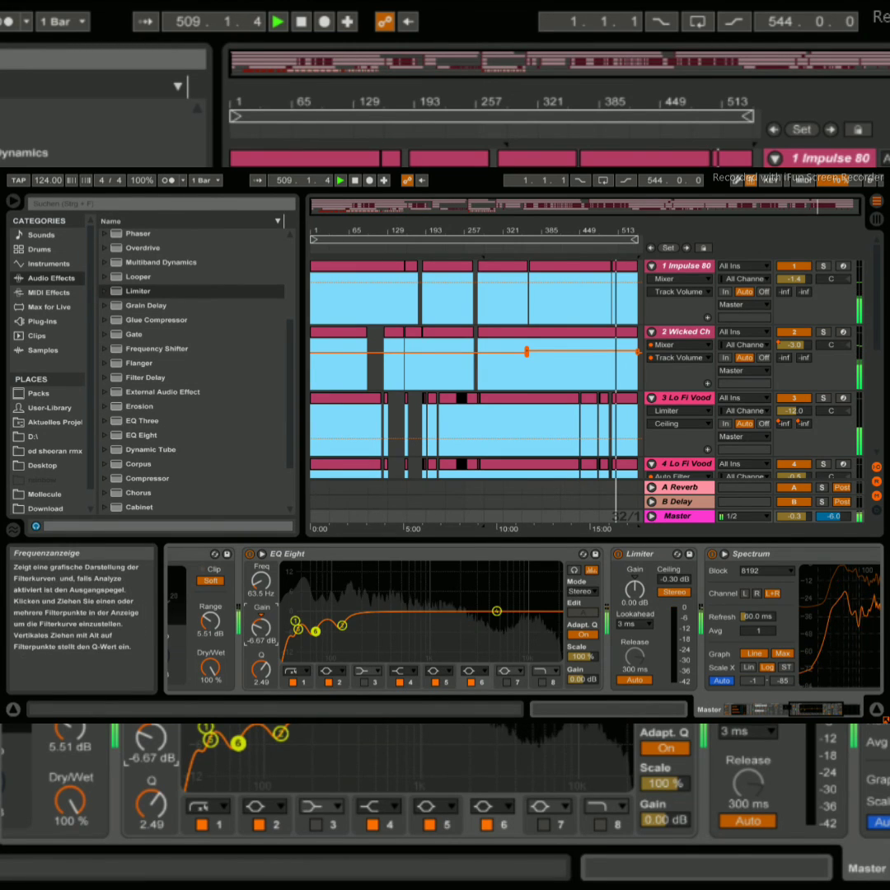
pyautogui.click(250, 554)
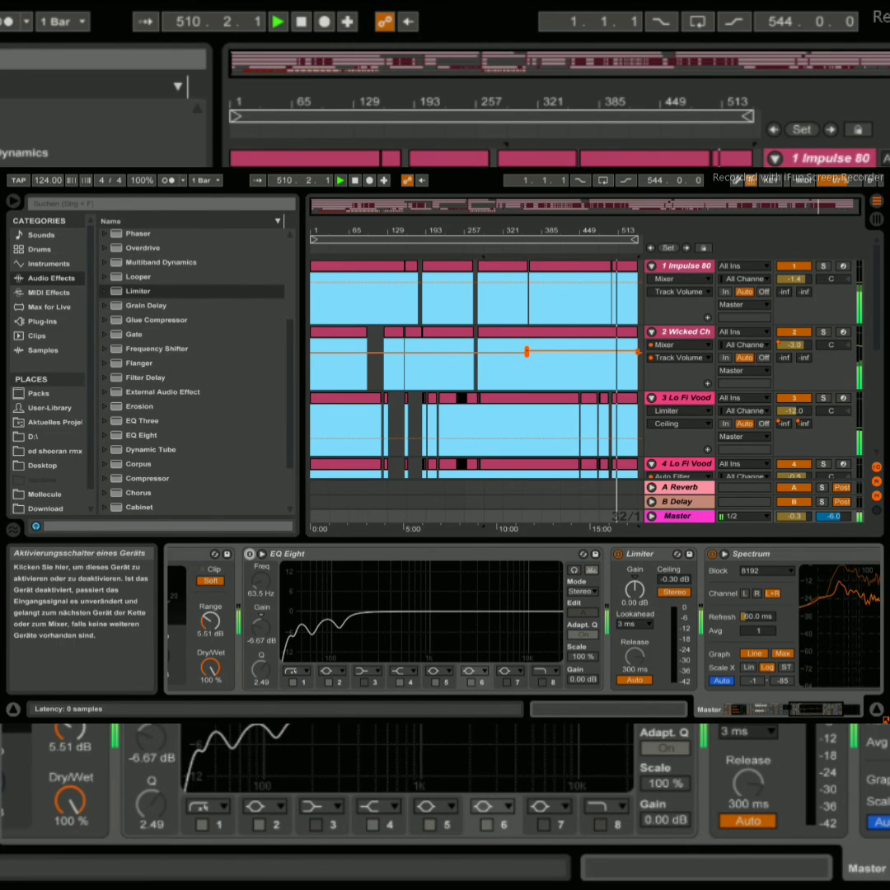
pyautogui.click(249, 554)
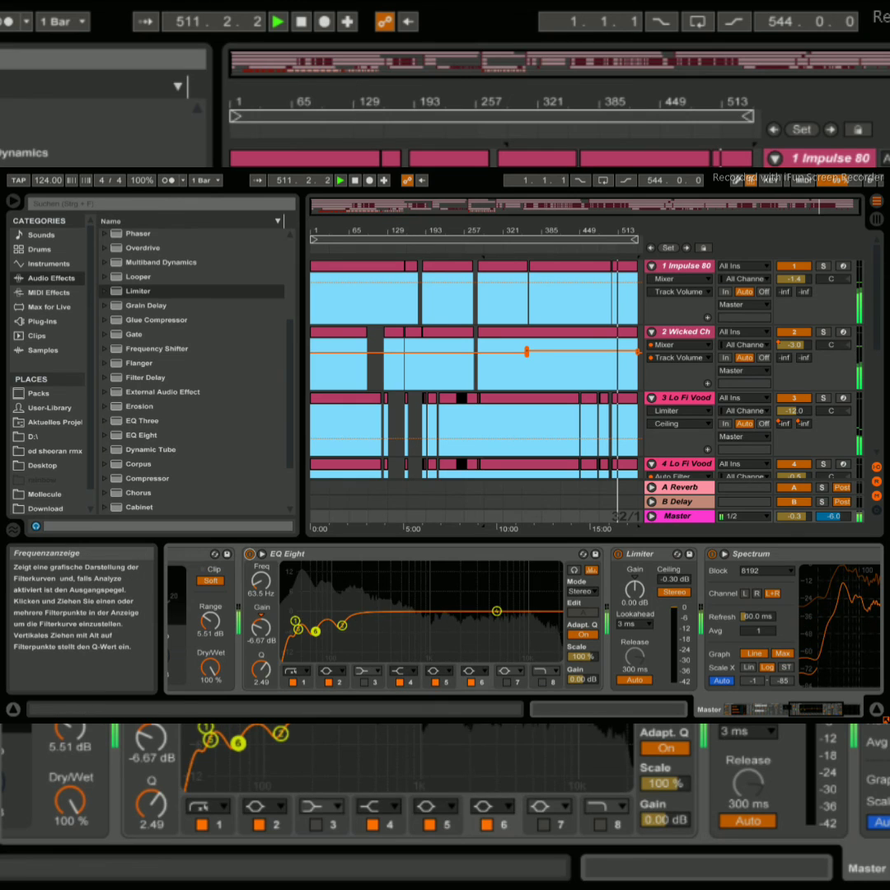
# - Retune EQ Eight band 6 to 110 Hz with -5.24 dB gain and a Q of 5.02, and compare it against bypass
pyautogui.moveTo(260, 627); pyautogui.dragTo(260, 577)
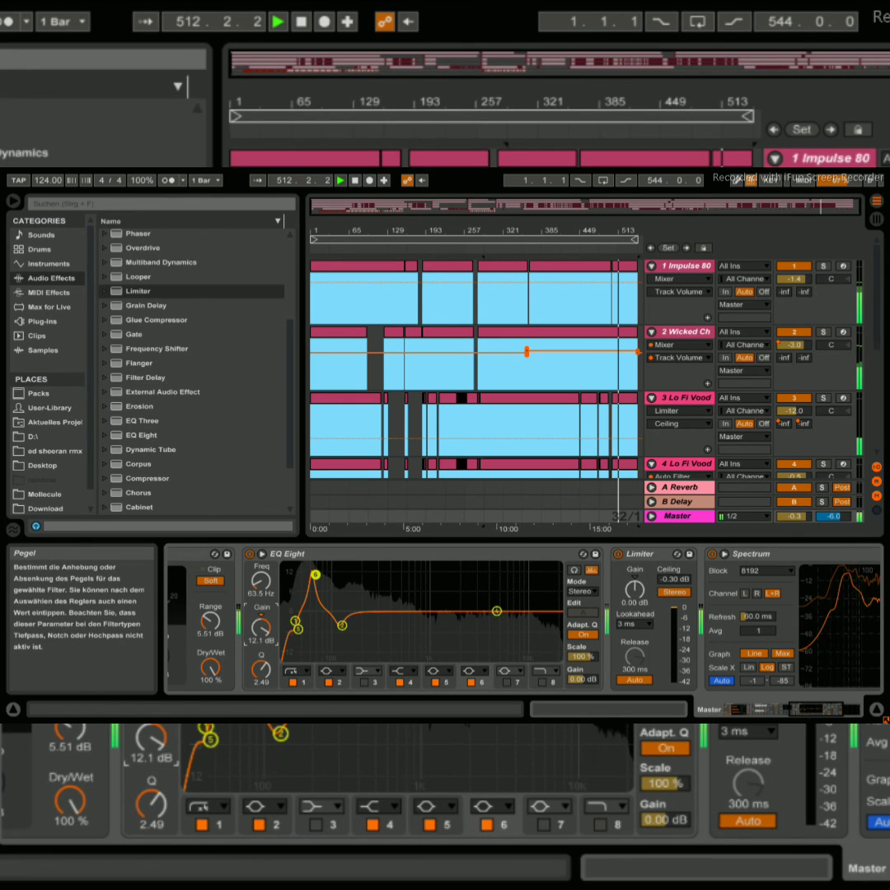
pyautogui.moveTo(315, 575); pyautogui.dragTo(340, 626)
pyautogui.moveTo(260, 669); pyautogui.dragTo(261, 647)
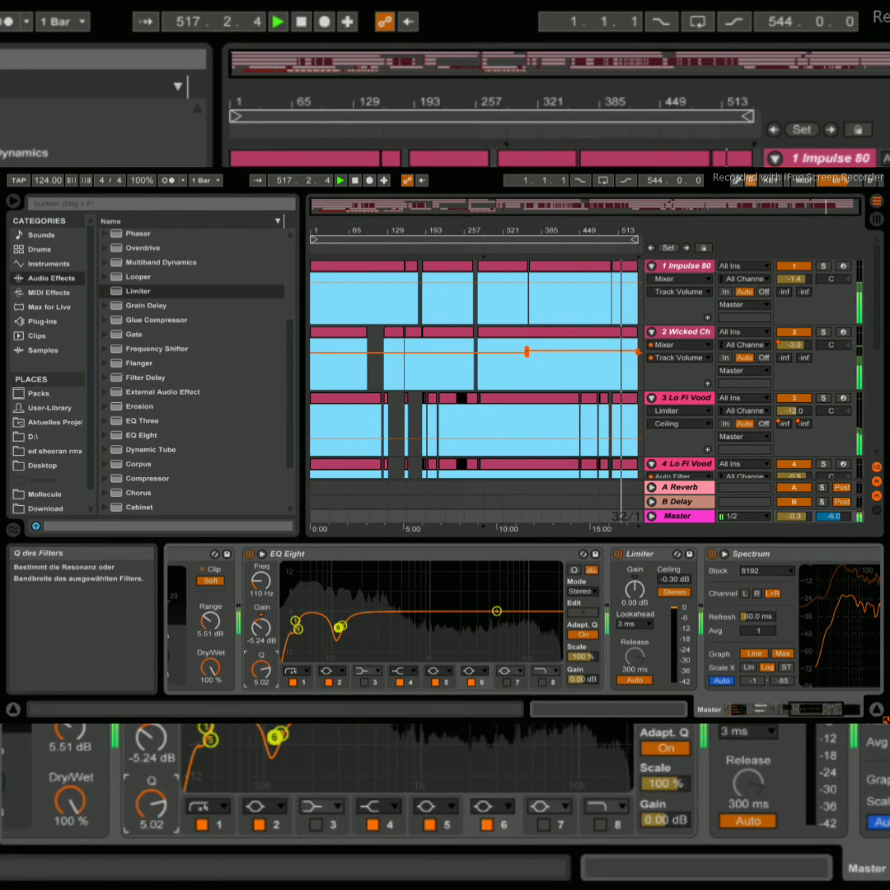
pyautogui.click(250, 554)
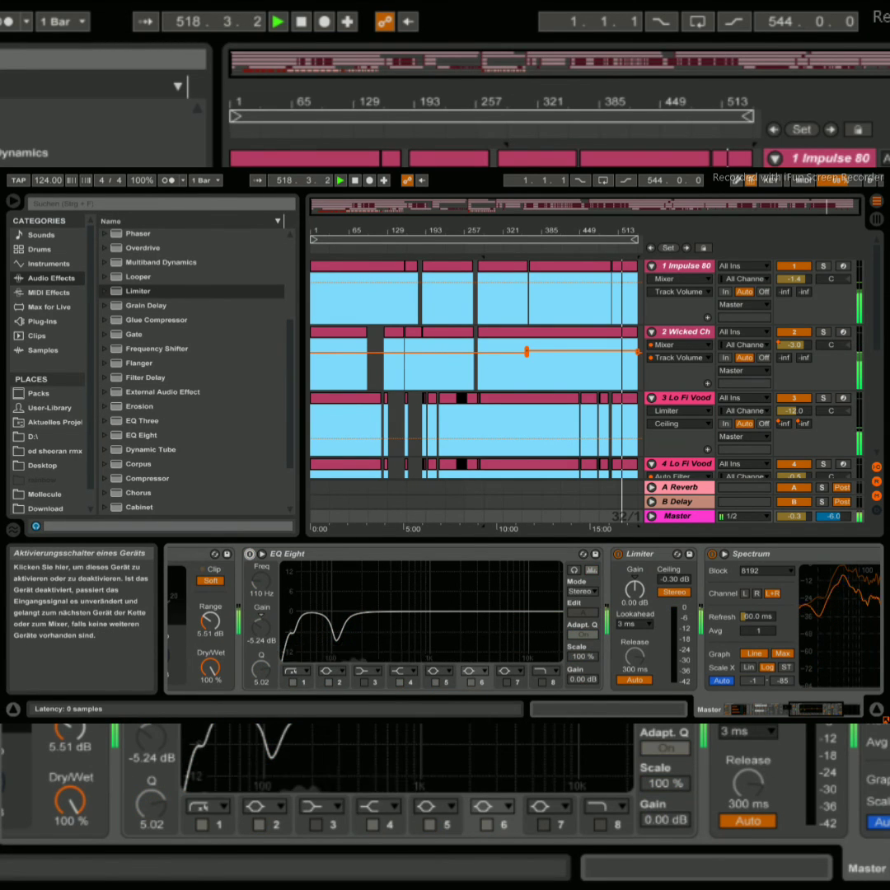
pyautogui.click(250, 554)
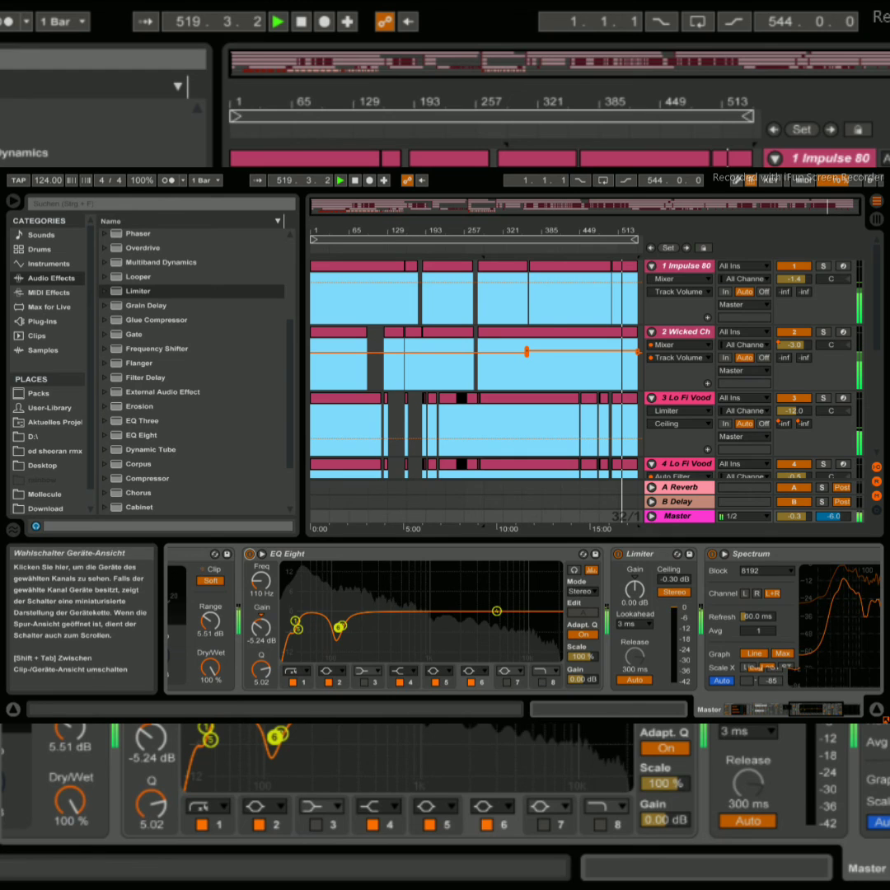
pyautogui.moveTo(816, 709); pyautogui.dragTo(832, 709)
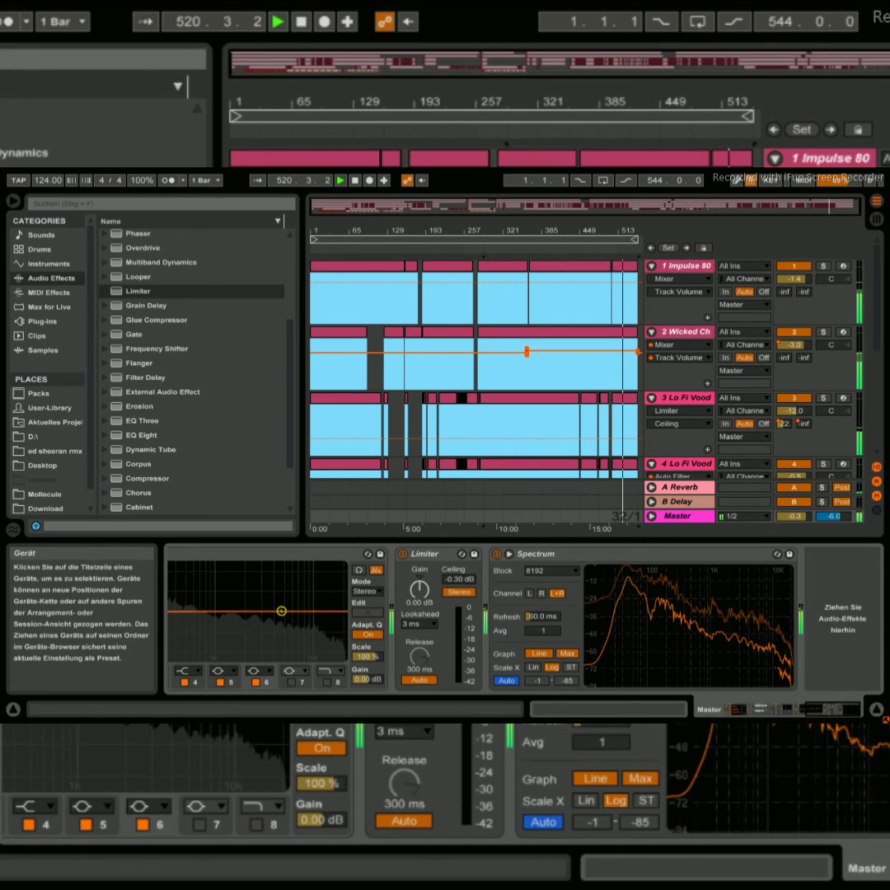